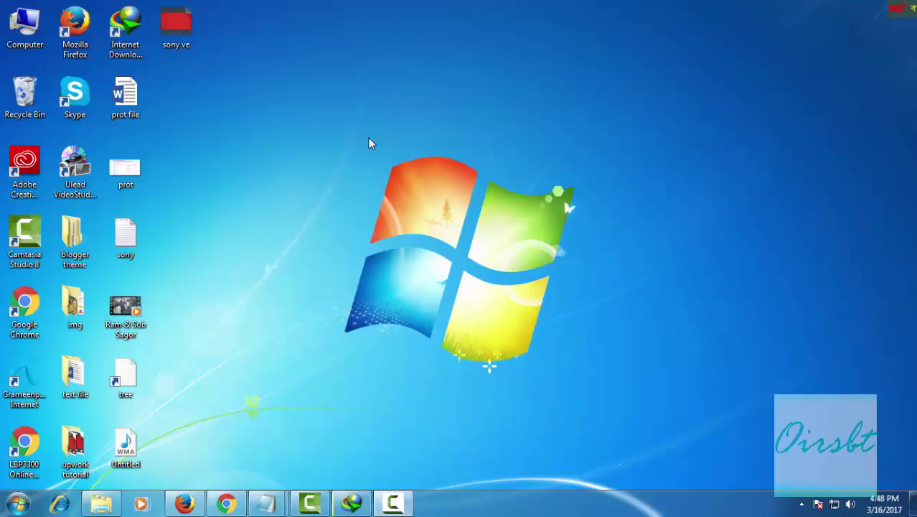
- Find cmd through the Windows program search, launch Command Prompt and maximize its window
click(18, 503)
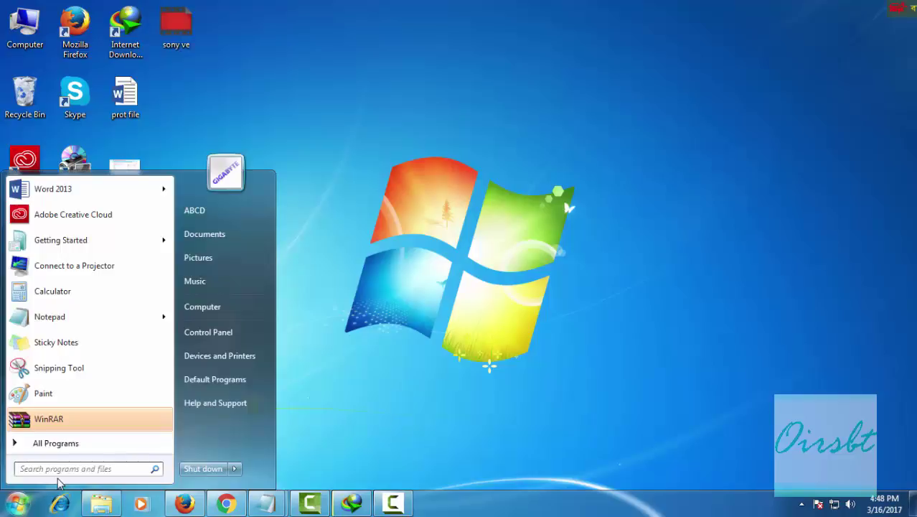
click(77, 469)
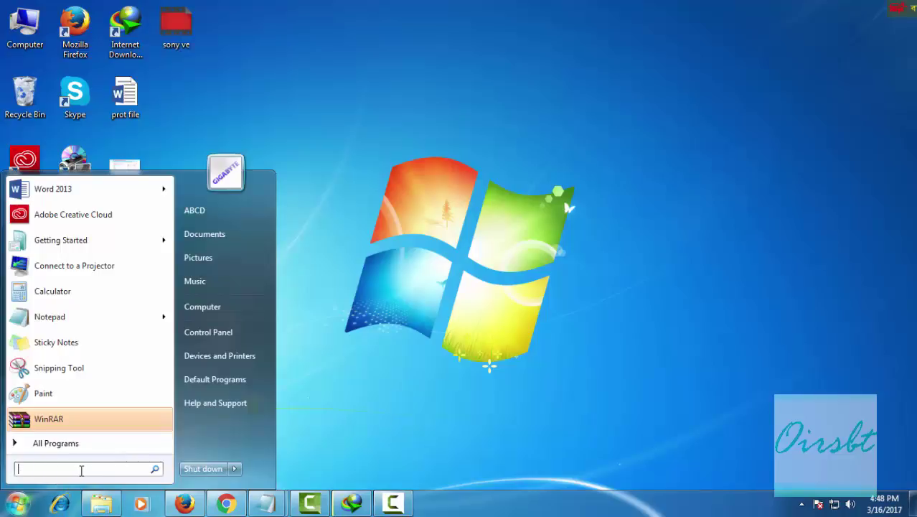
text(cmd)
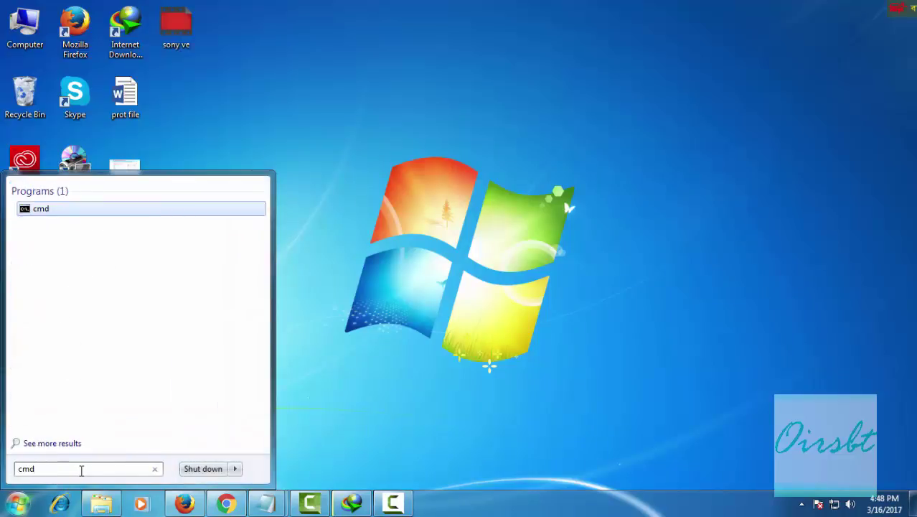
key(Return)
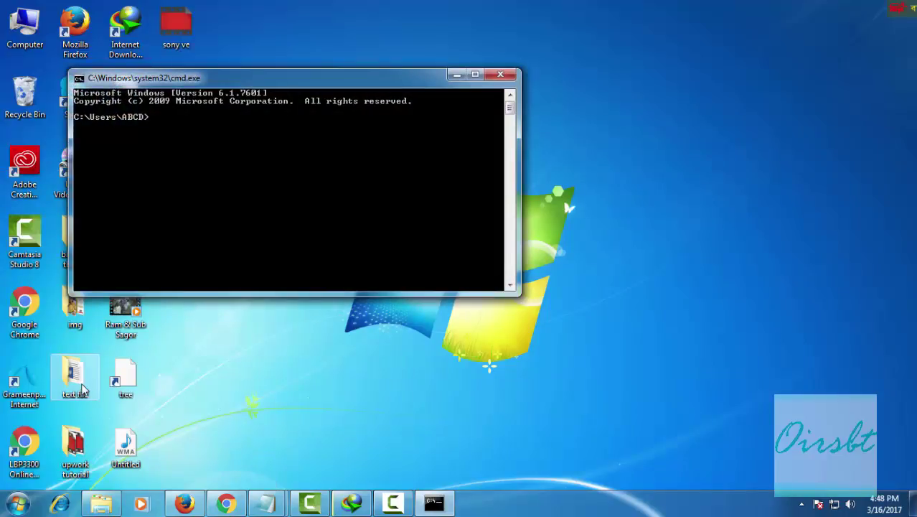
click(475, 75)
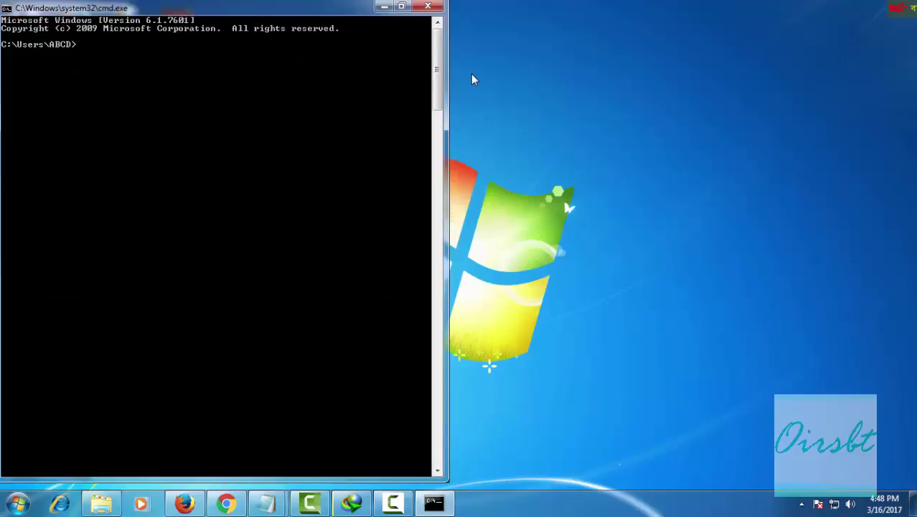
- Run the systeminfo command, review the computer's specifications in its output, and close Command Prompt
text(systeminfo)
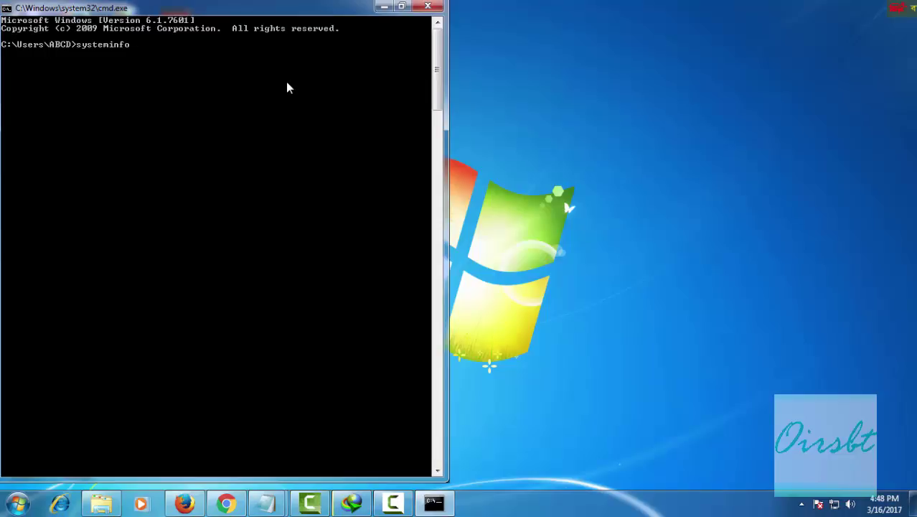
key(Return)
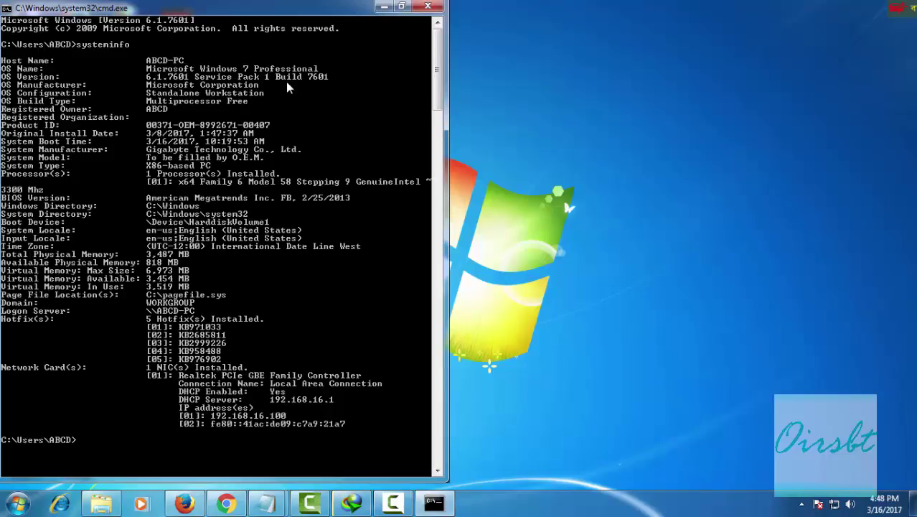
click(401, 6)
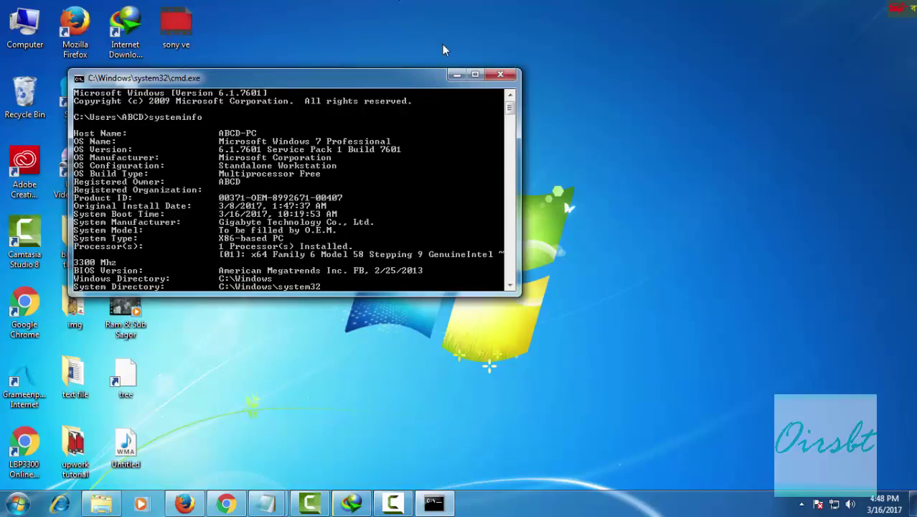
click(468, 74)
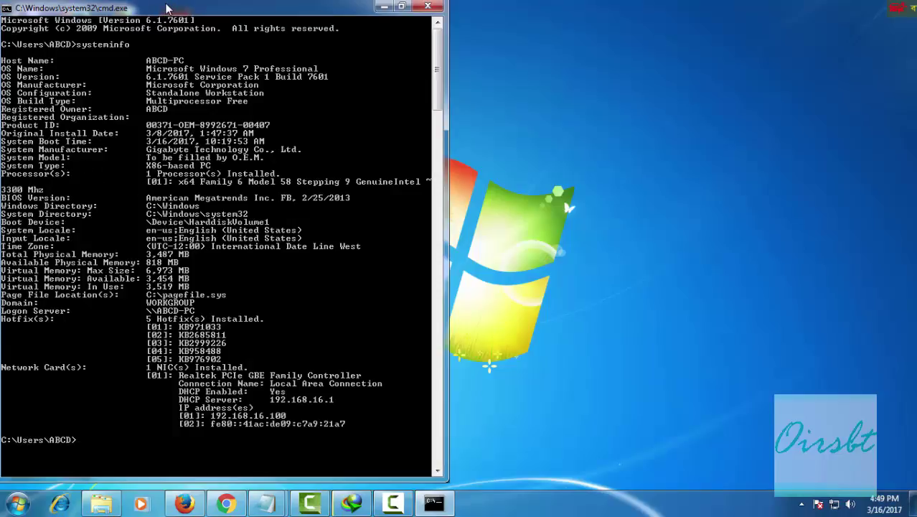
drag(179, 9, 273, 13)
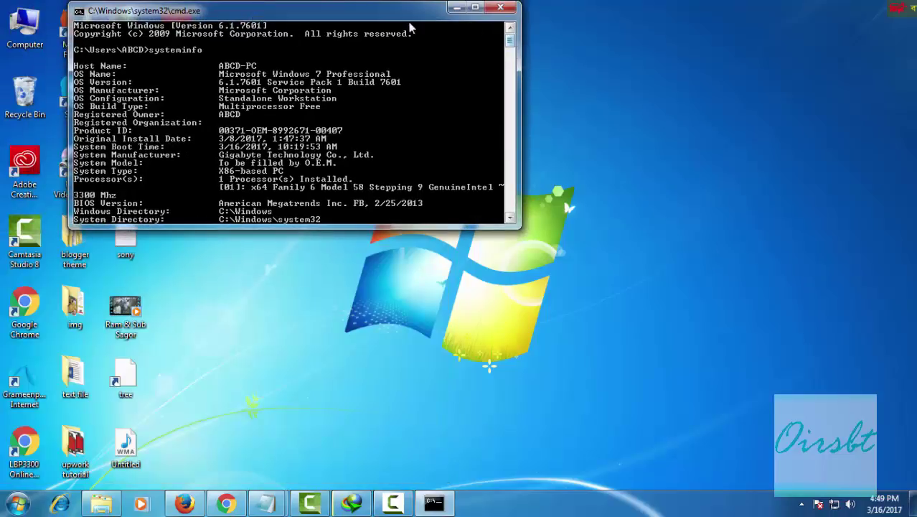
click(500, 8)
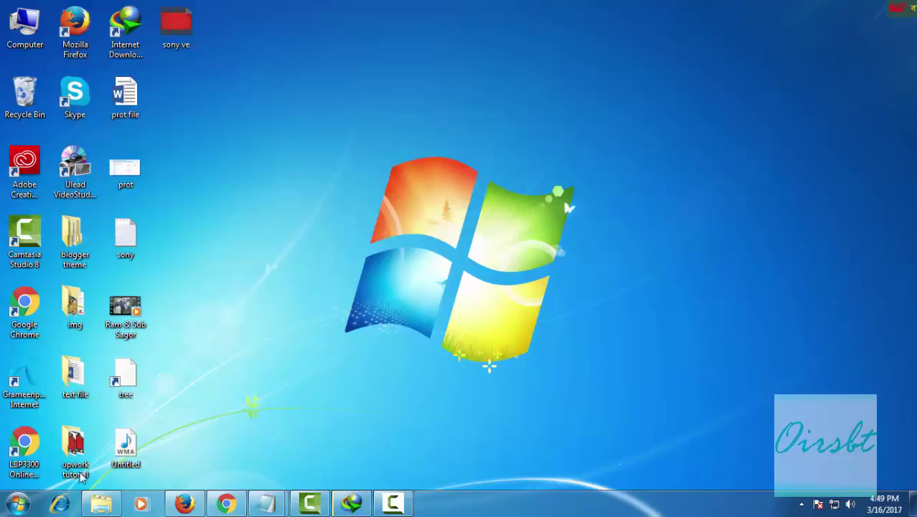
click(17, 504)
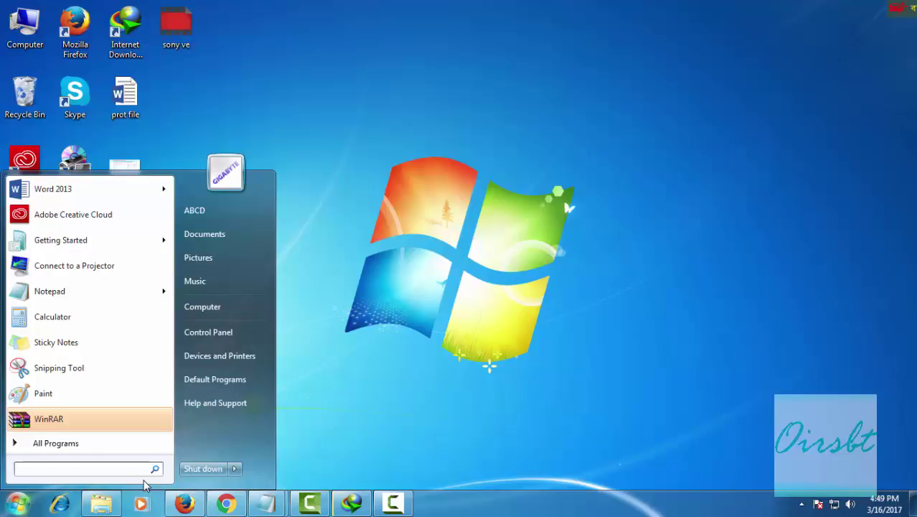
click(460, 251)
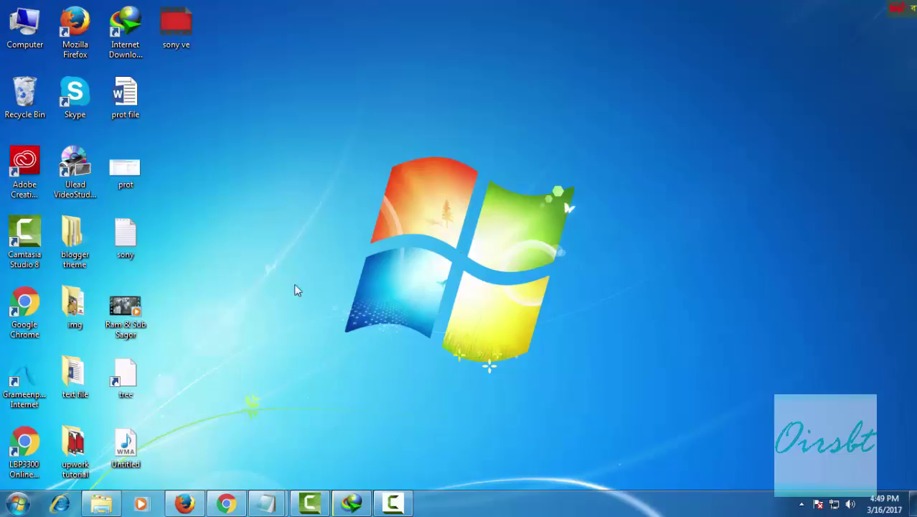
- Open the properties of Computer and view the basic system information in a maximized window
right_click(18, 44)
click(59, 174)
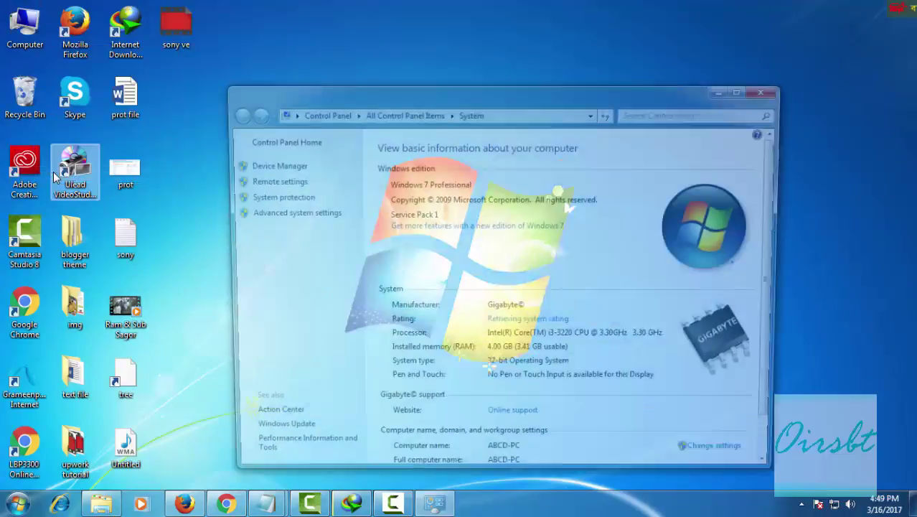
click(743, 88)
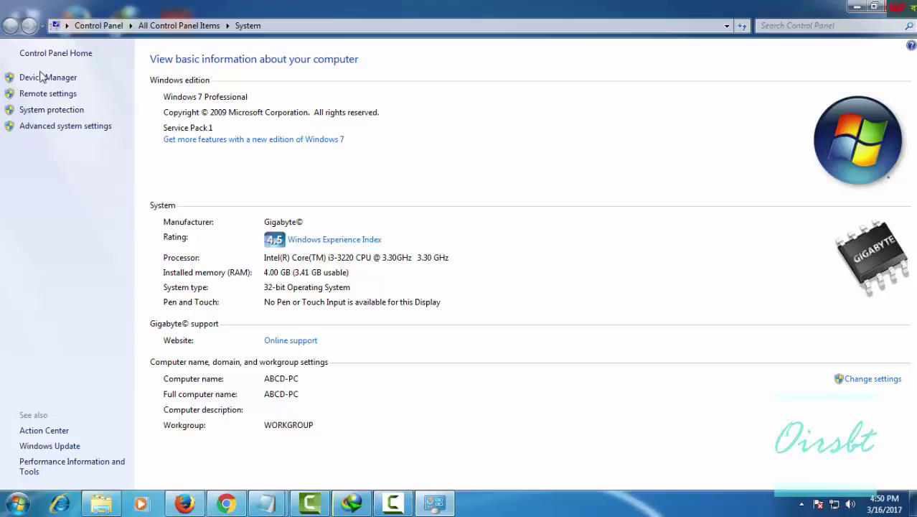
- Go from the System page to Performance Information and Tools and view the detailed performance and system information maximized
click(53, 469)
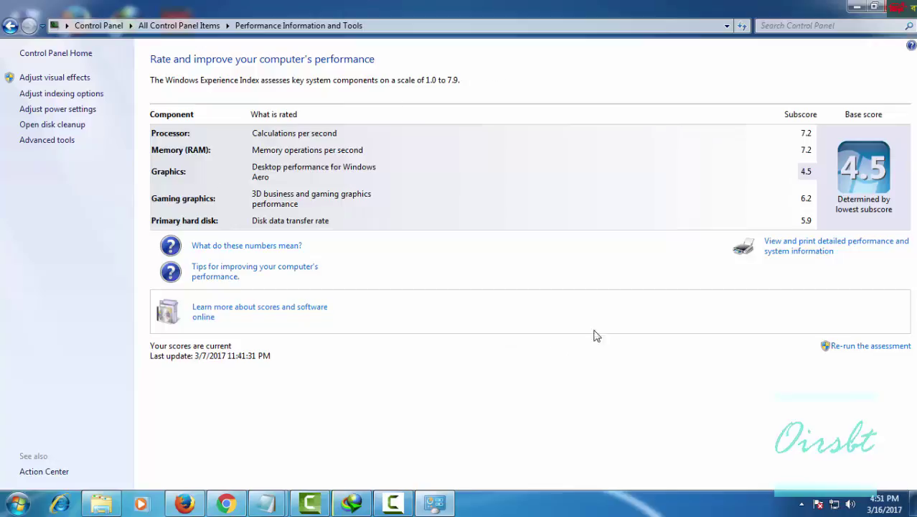
click(810, 256)
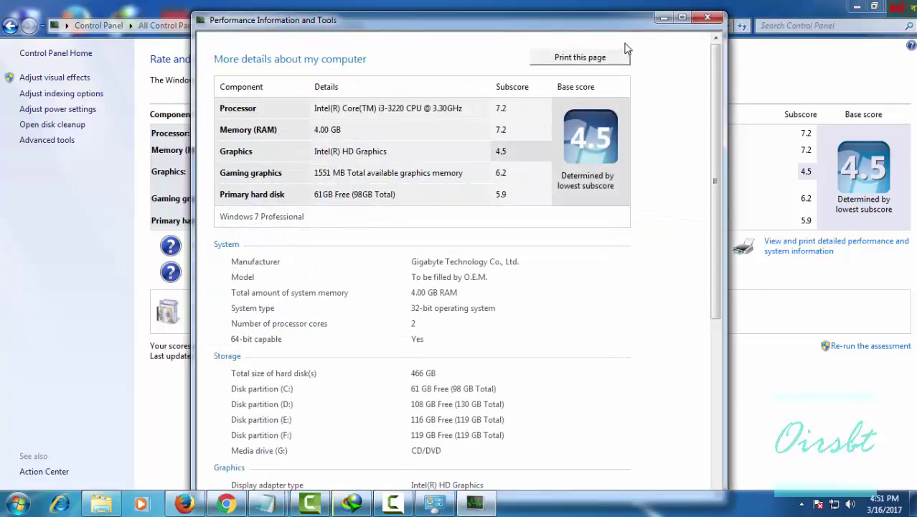
drag(575, 32, 585, 0)
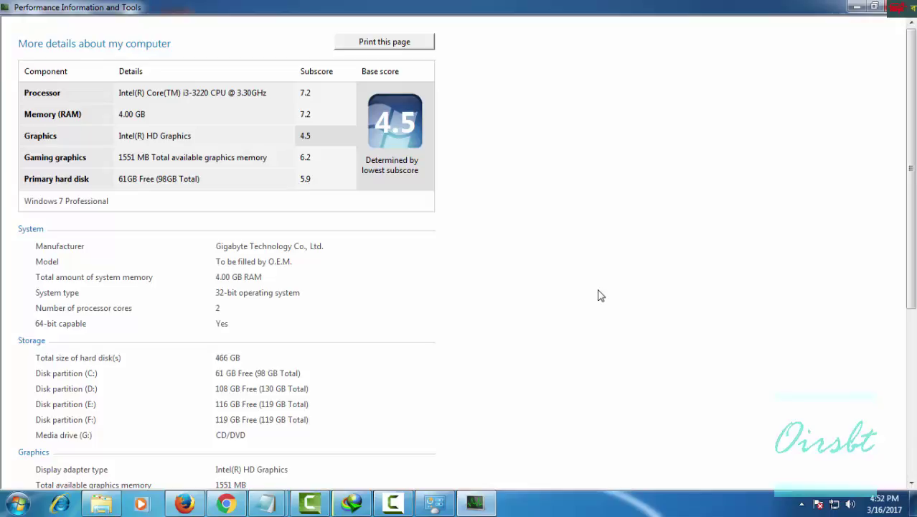
- Close the detailed information window and the Performance Information and Tools window, returning to the desktop
drag(674, 9, 638, 99)
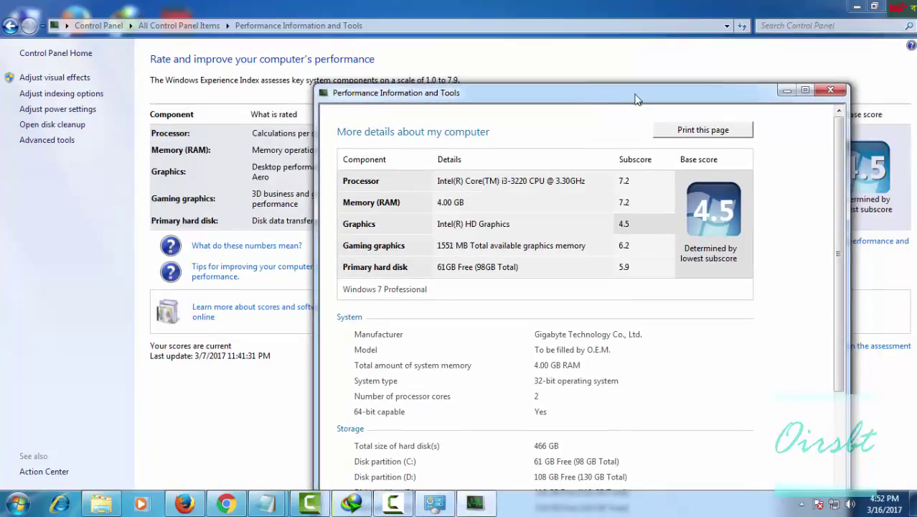
click(831, 90)
click(874, 6)
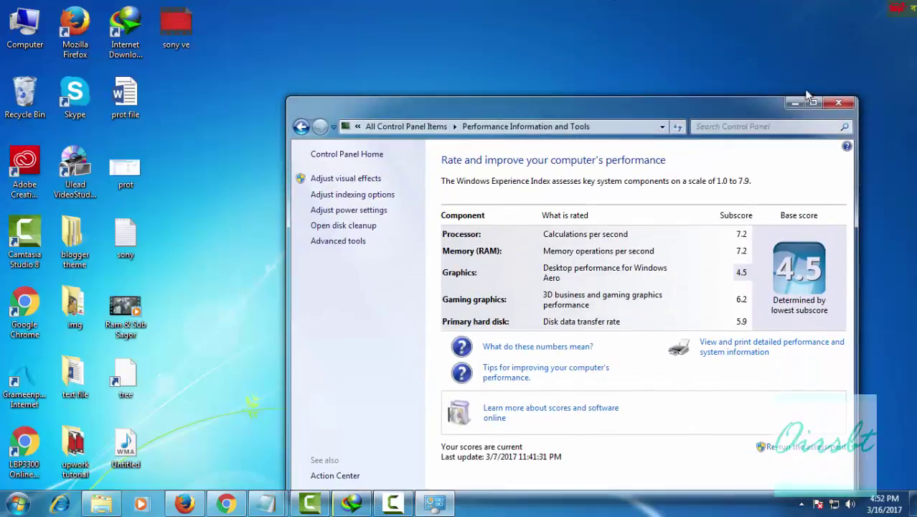
click(836, 104)
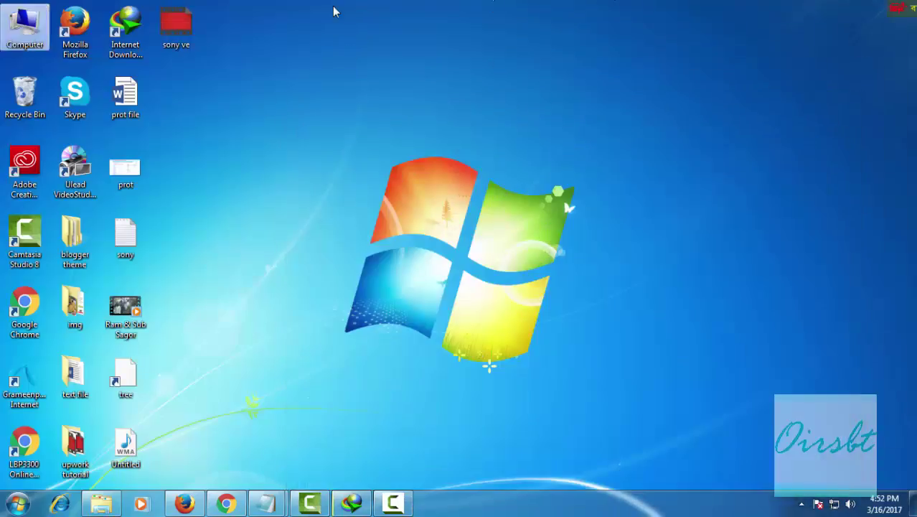
right_click(333, 11)
click(348, 45)
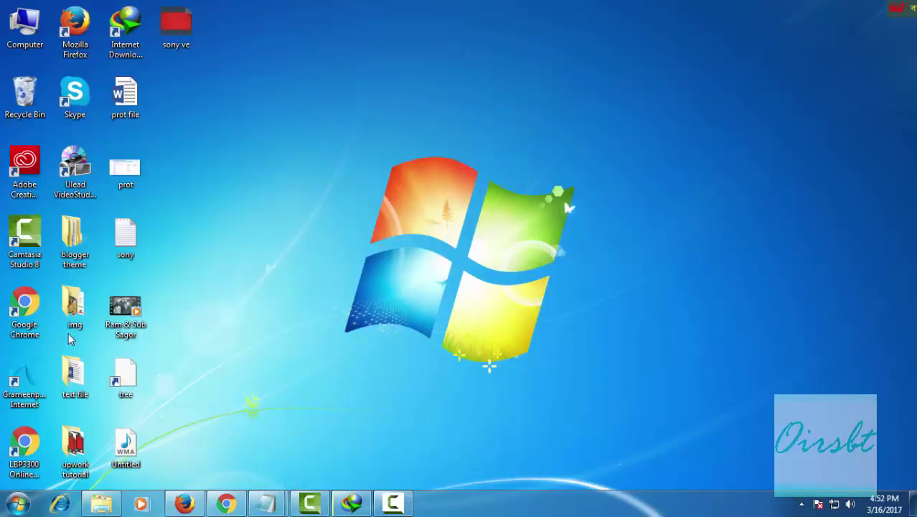
- Open Control Panel and maximize its window
click(17, 505)
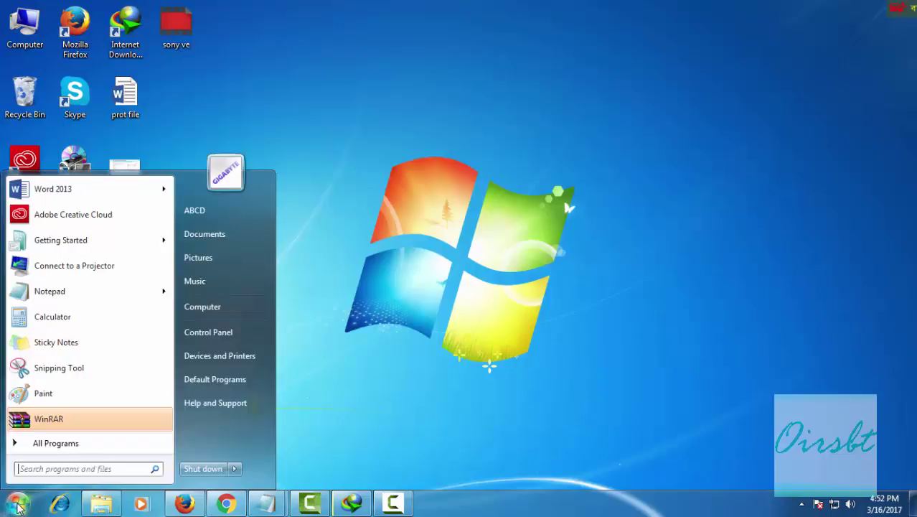
click(214, 334)
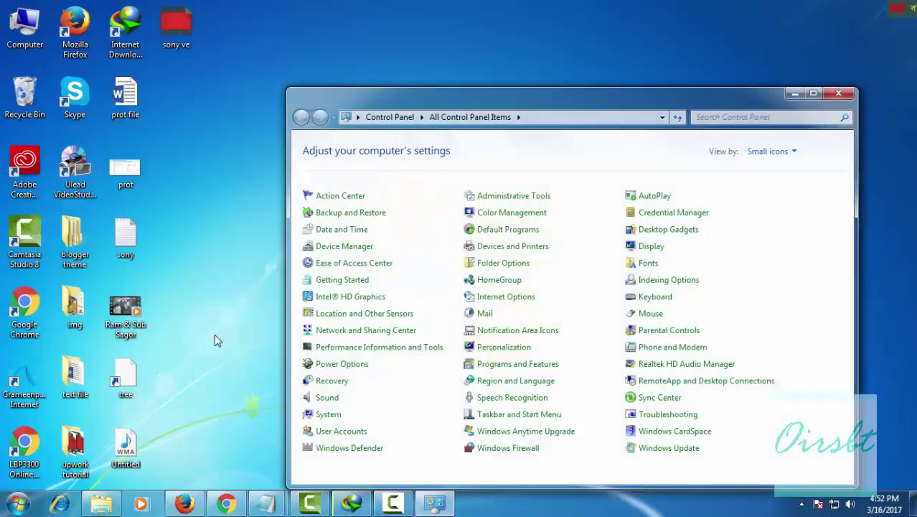
click(816, 93)
- Switch the Control Panel view to Category and back to Small icons
click(858, 60)
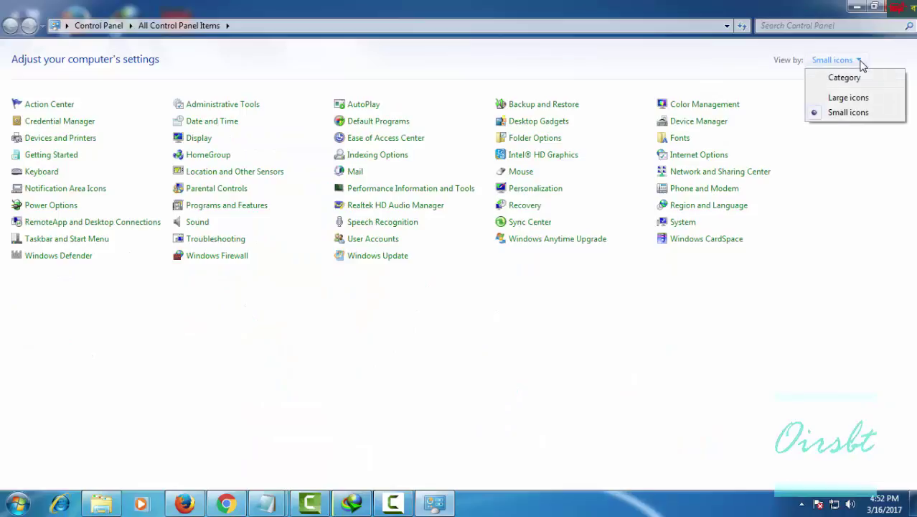
click(841, 78)
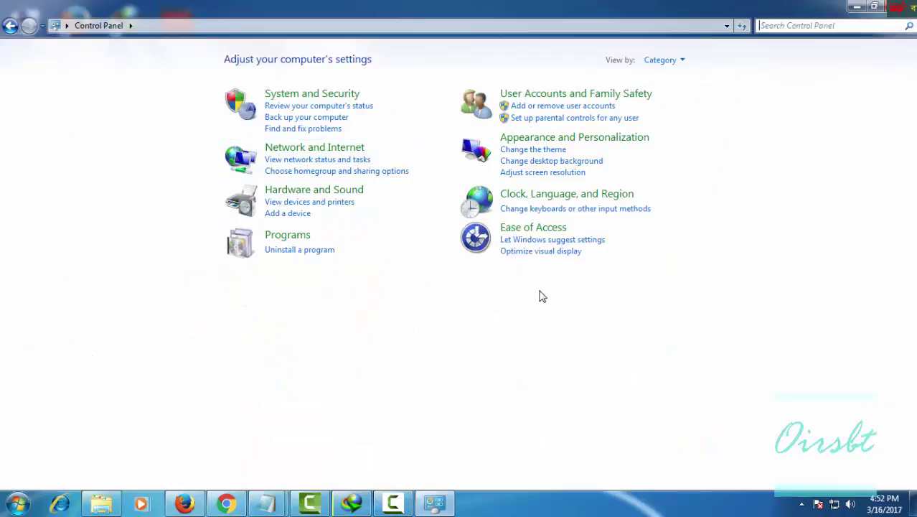
click(682, 61)
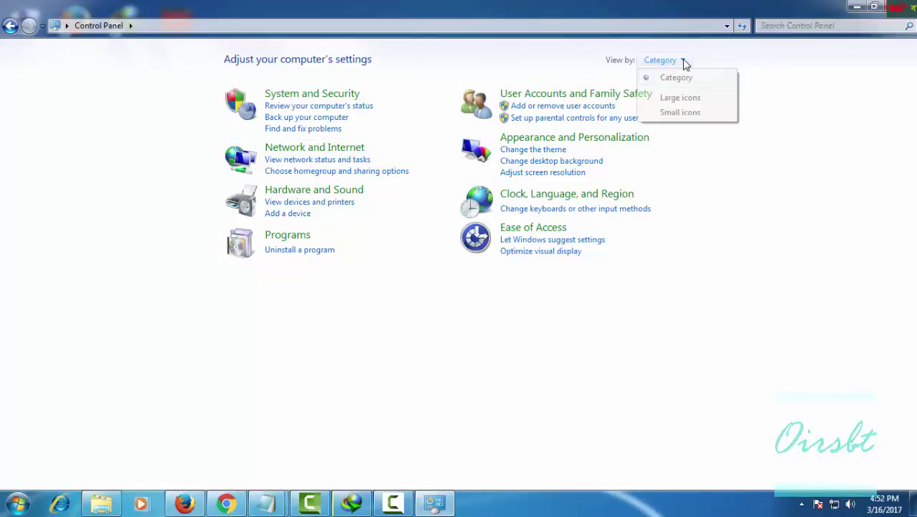
click(669, 113)
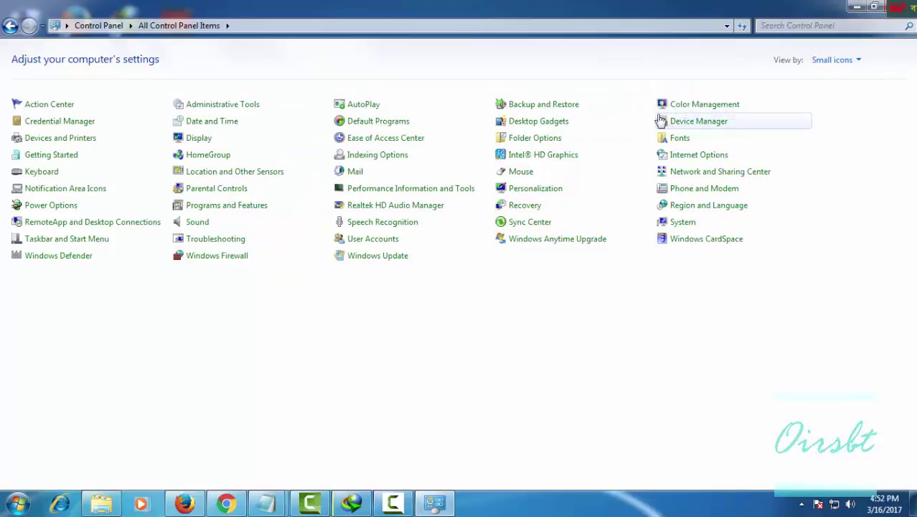
- Open Performance Information and Tools from the Control Panel items and show the detailed performance and system information maximized
click(435, 192)
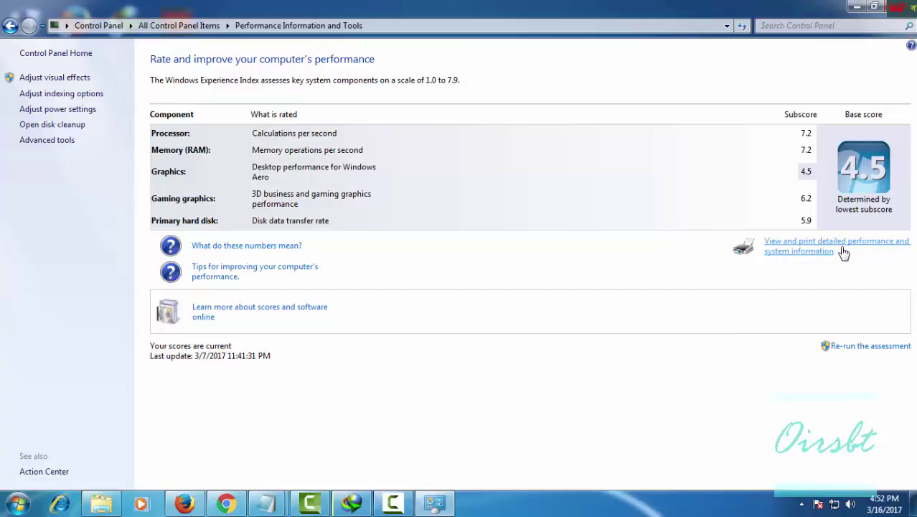
click(806, 245)
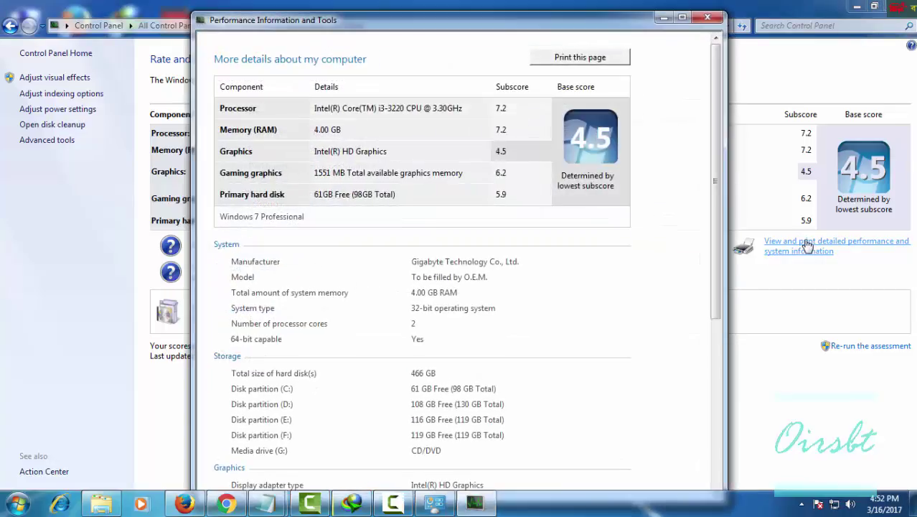
click(683, 17)
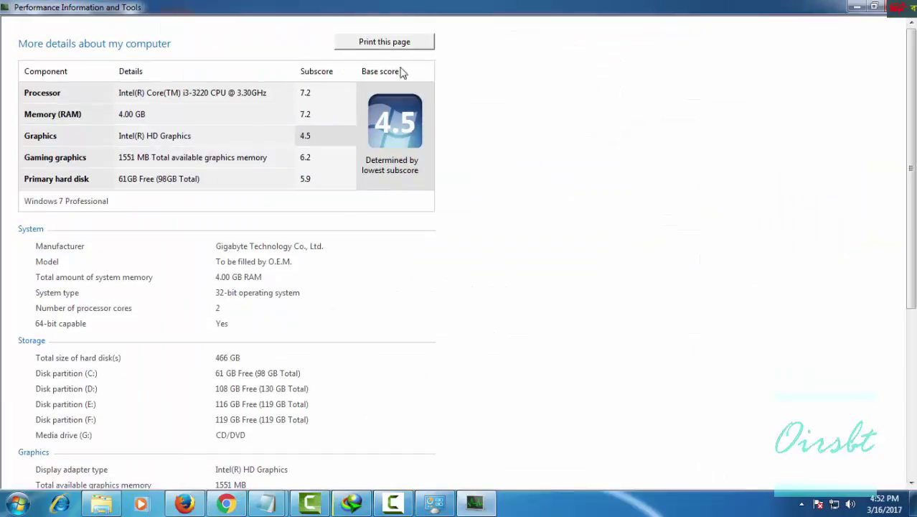